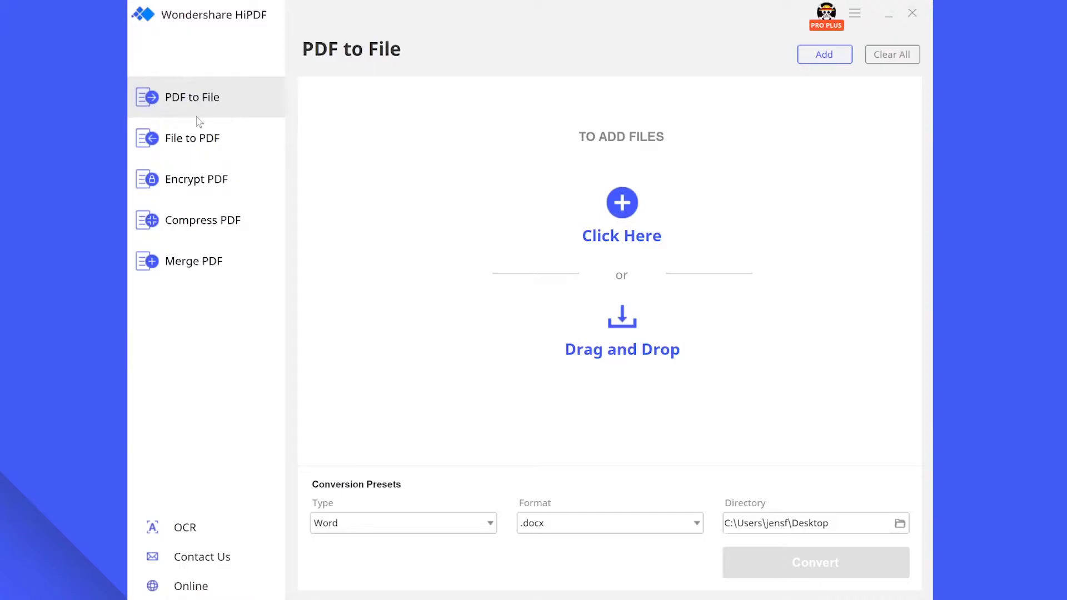
Step: Convert Giveaway.pdf to a PowerPoint file in the older .ppt format
left_click_drag(198, 122, 611, 212)
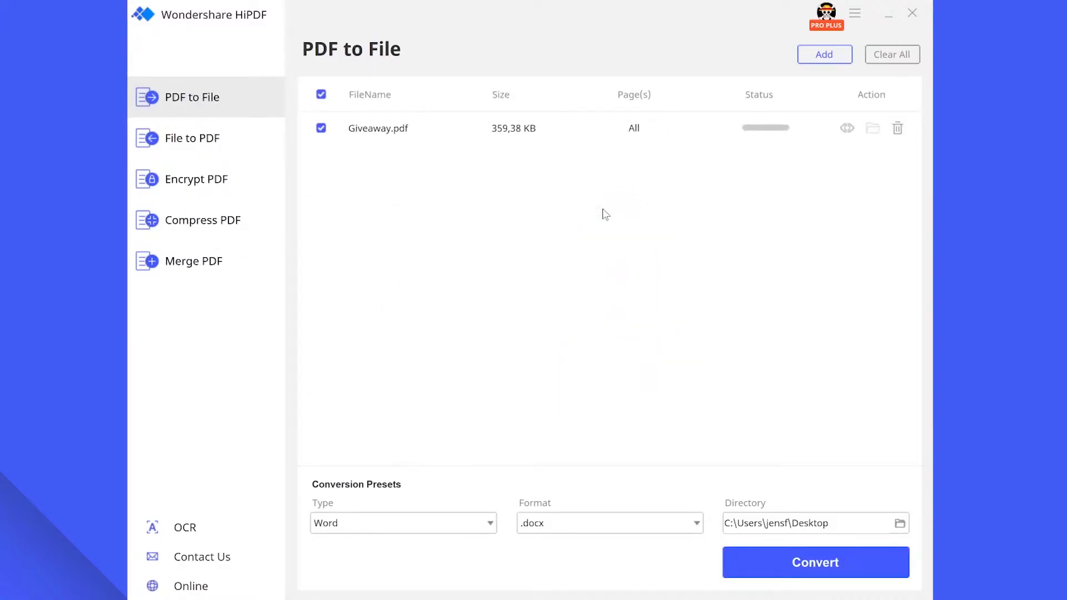
left_click(486, 522)
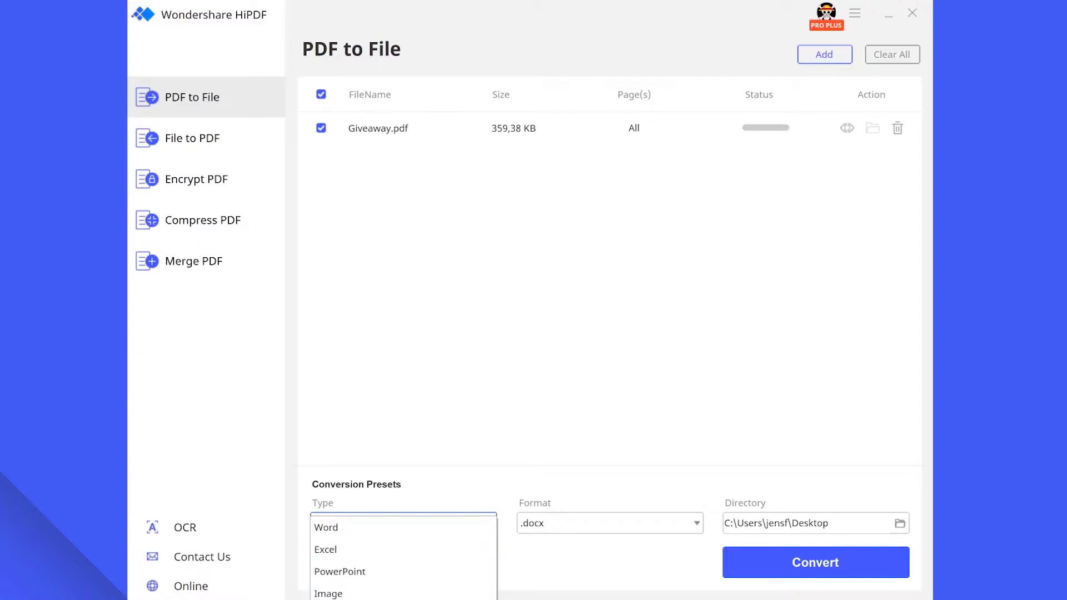
left_click(438, 575)
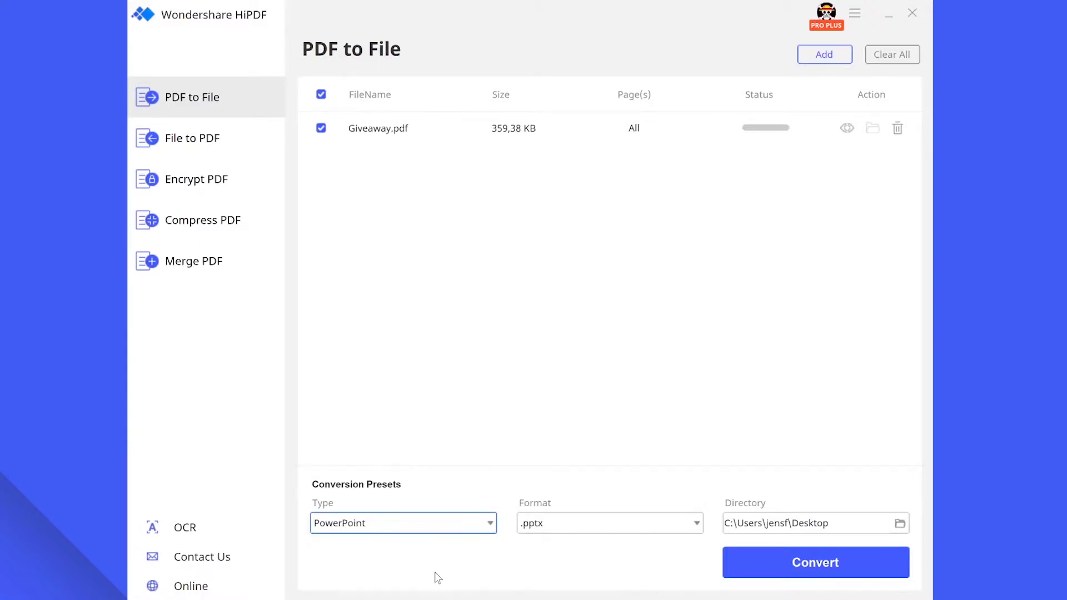
left_click(562, 524)
left_click(548, 566)
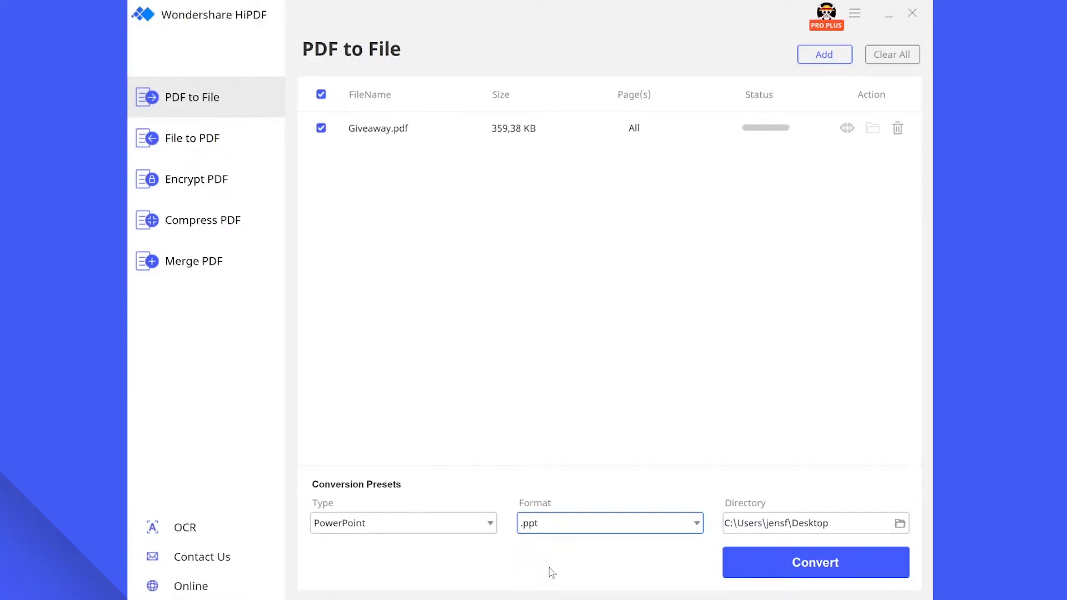
left_click(799, 565)
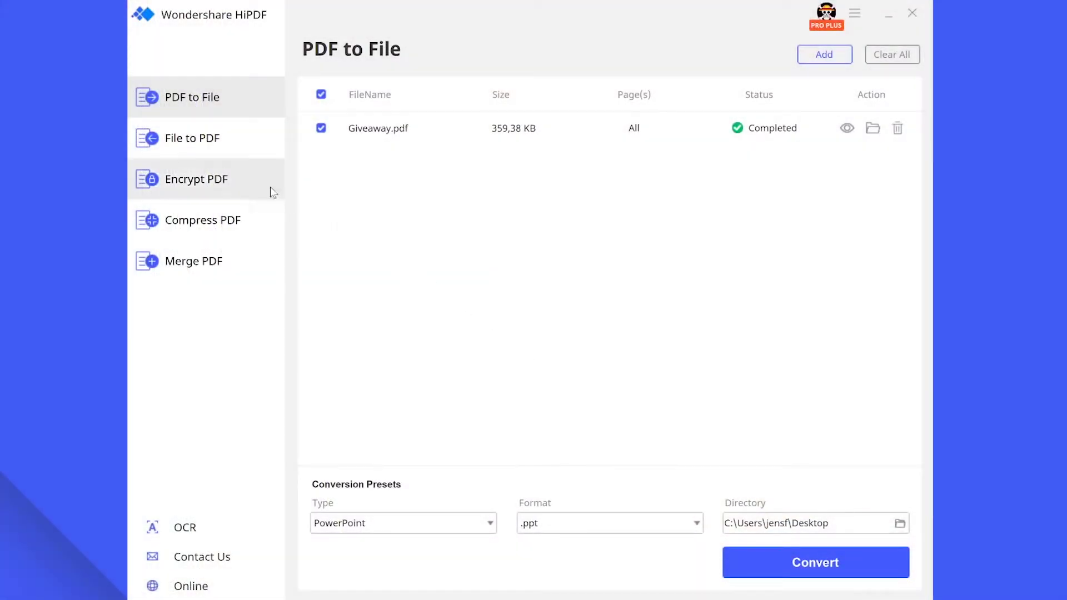
Step: Convert Giveaway.ppt back to PDF with the File to PDF tool
left_click(217, 139)
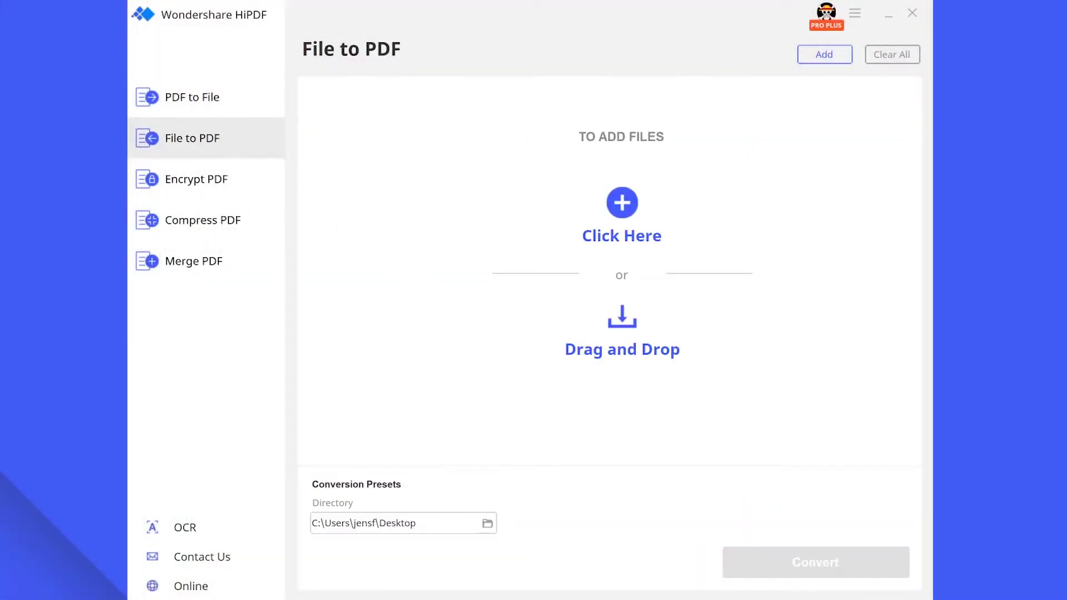
left_click_drag(255, 298, 660, 238)
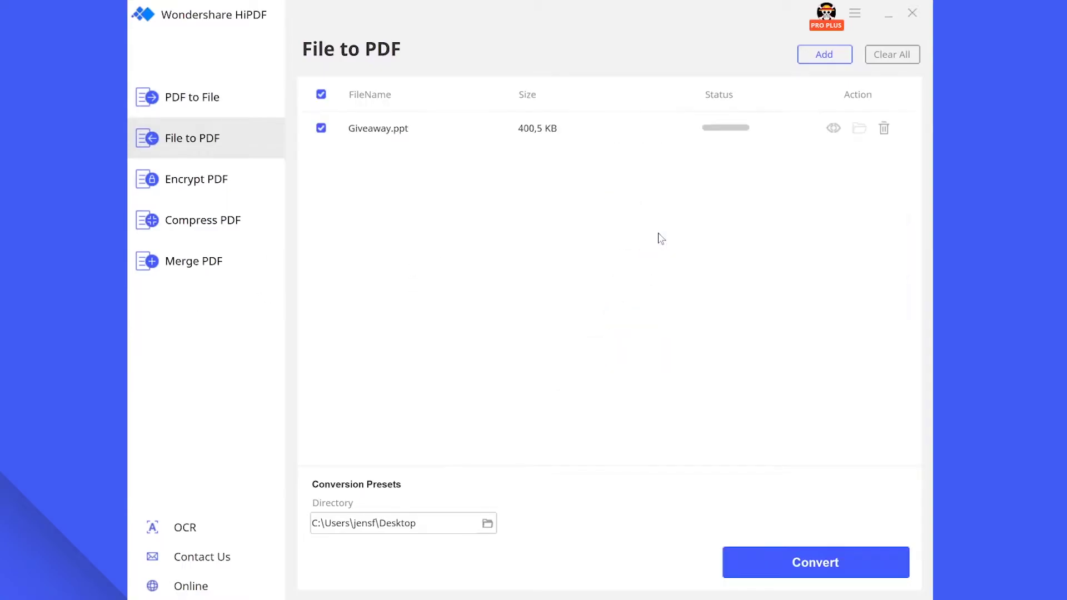
left_click(822, 560)
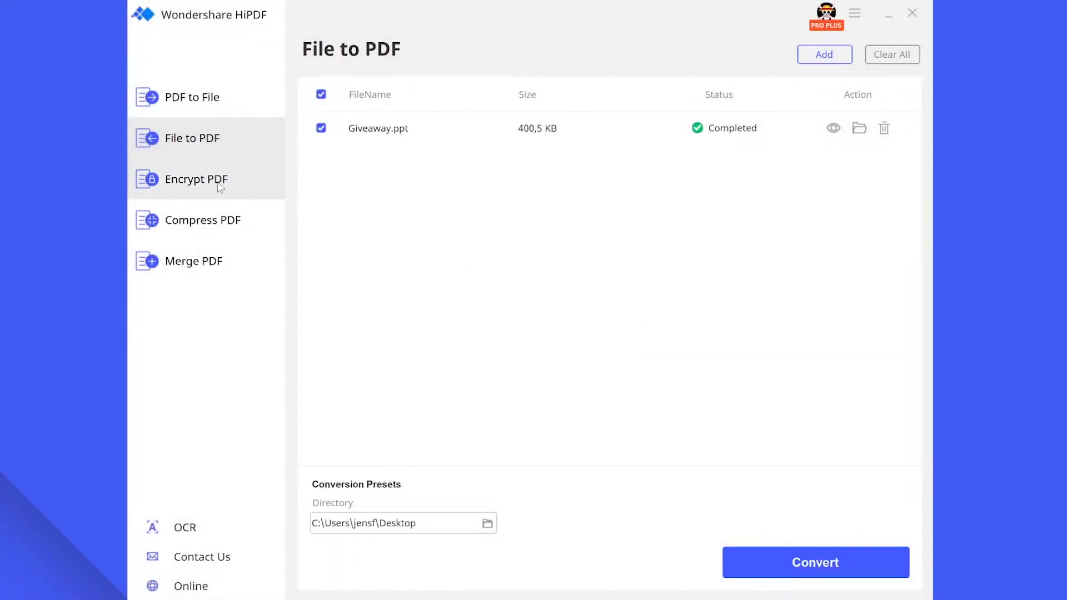
Step: Load Giveaway.pdf into Encrypt PDF and enter a 12-character protection password
left_click(220, 188)
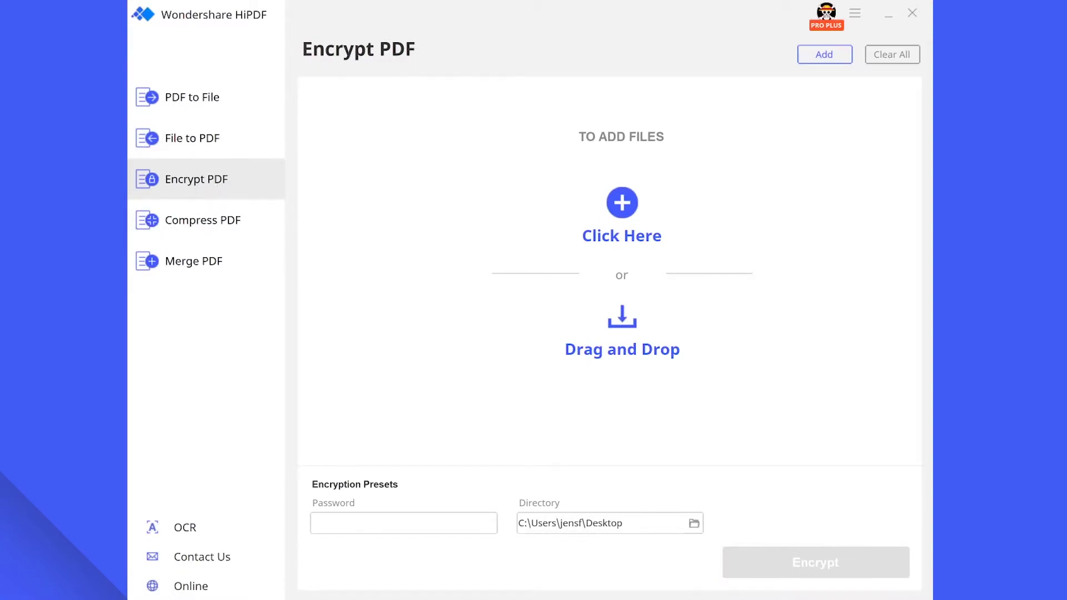
left_click_drag(182, 254, 581, 210)
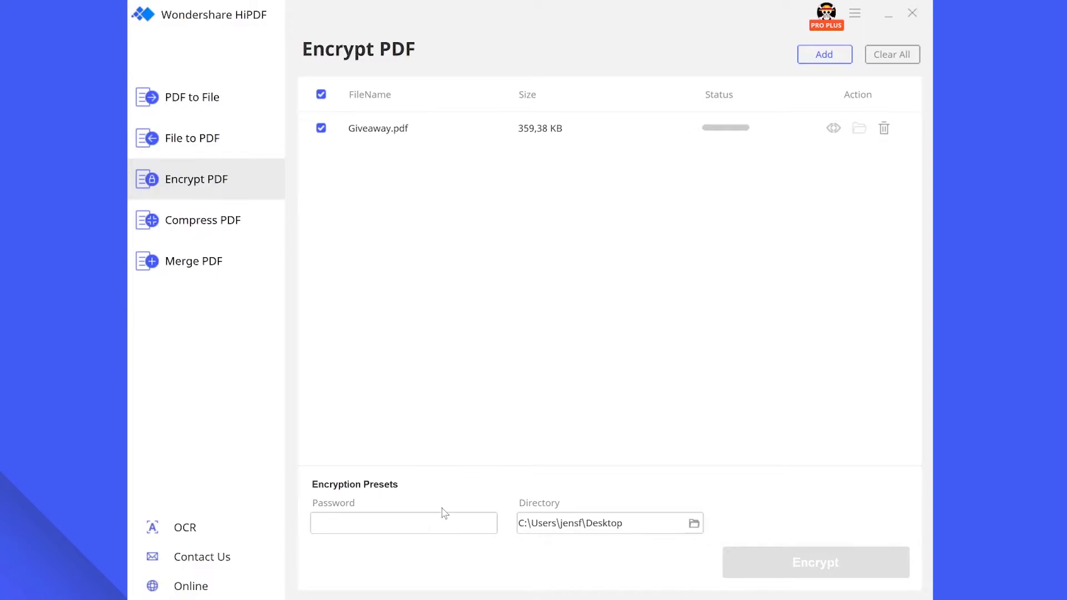
left_click(404, 522)
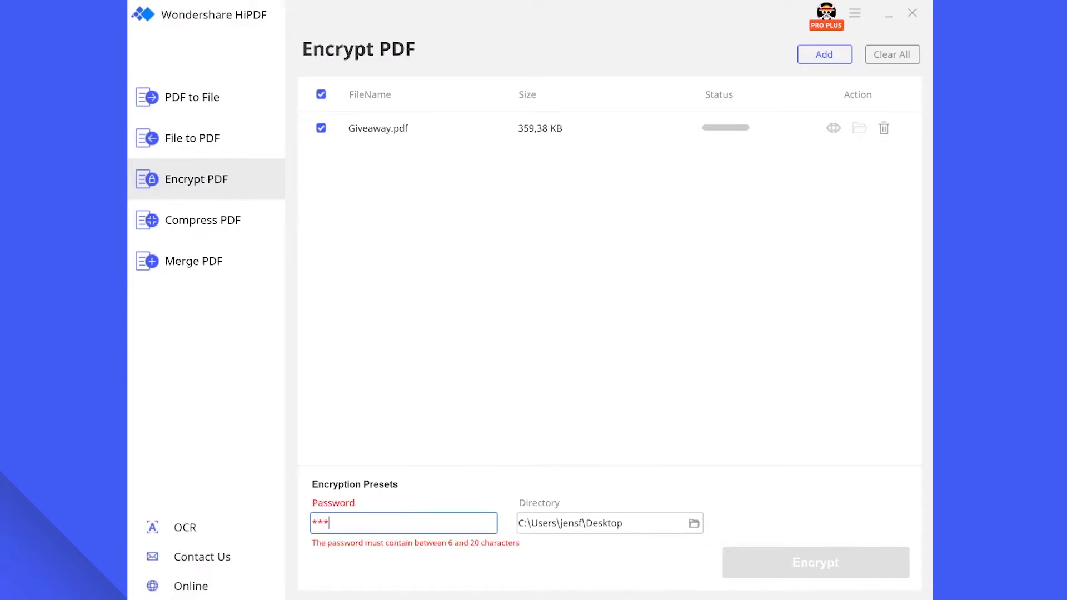
type("************")
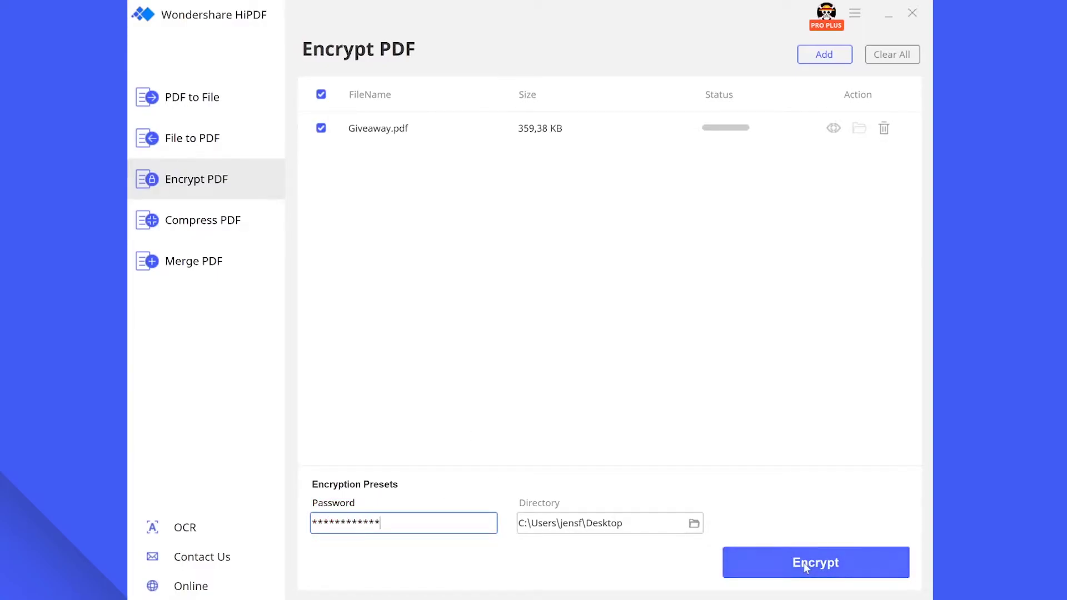
Step: Encrypt Giveaway.pdf, then attach it to an email draft and close the draft
left_click(803, 562)
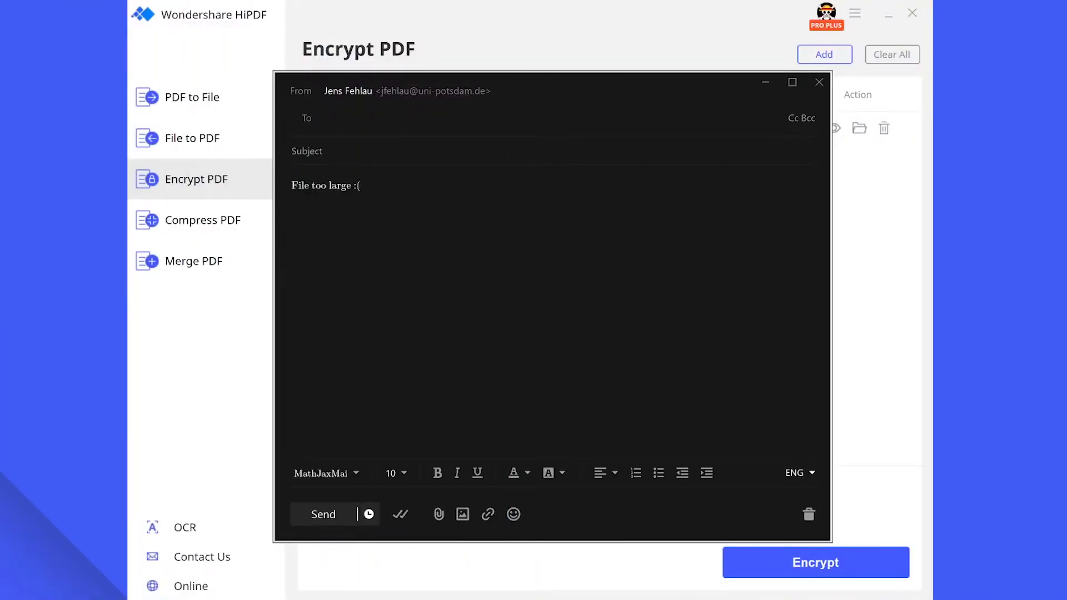
left_click_drag(465, 369, 465, 369)
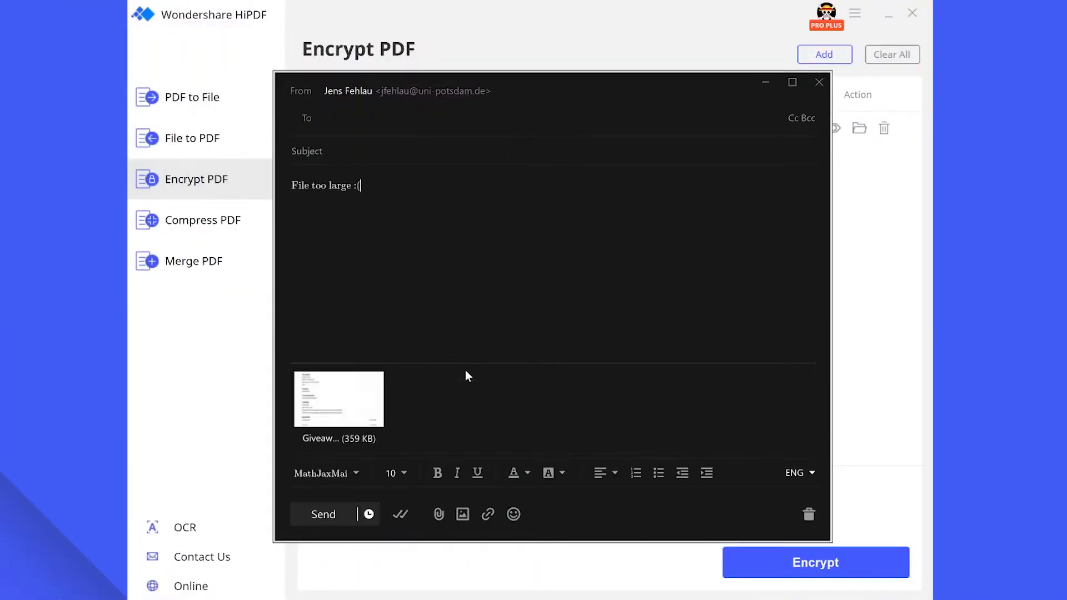
left_click(819, 82)
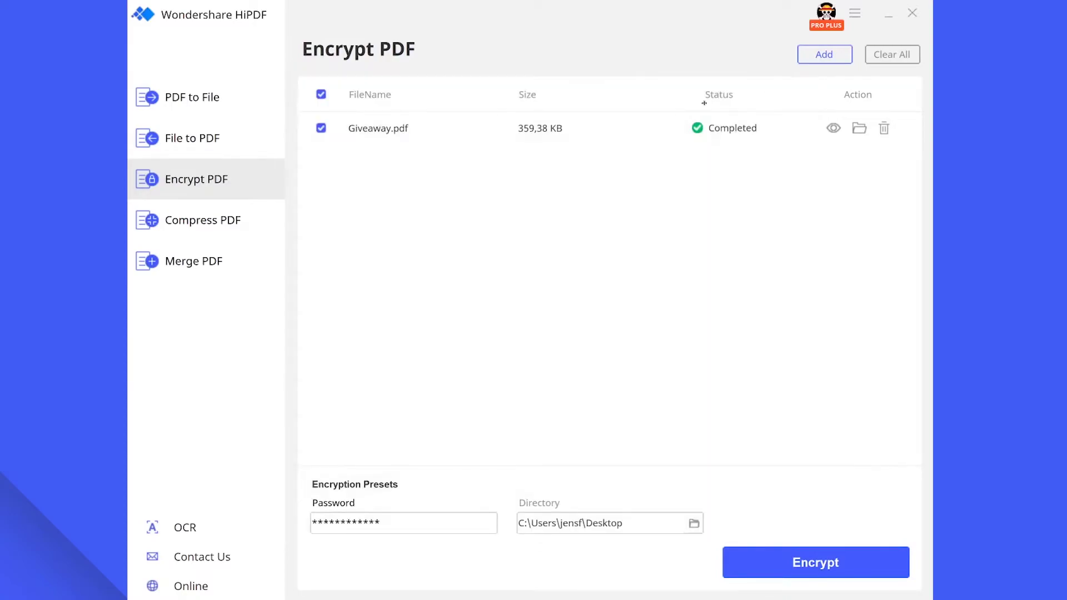
Step: Compress Giveaway.pdf with the compression level set to High
left_click(236, 220)
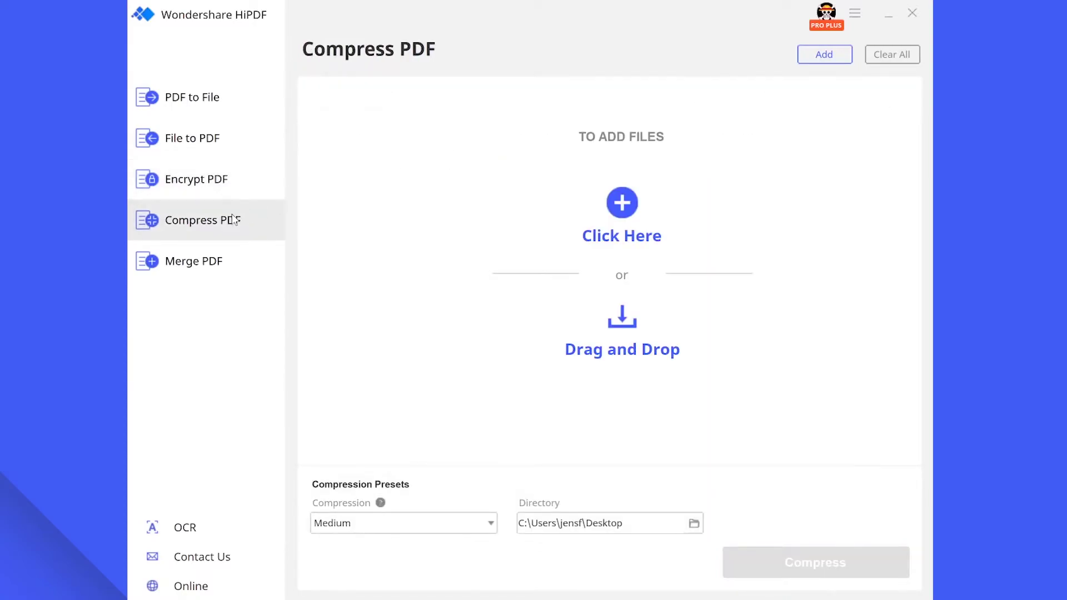
left_click_drag(343, 255, 659, 245)
mouse_move(381, 505)
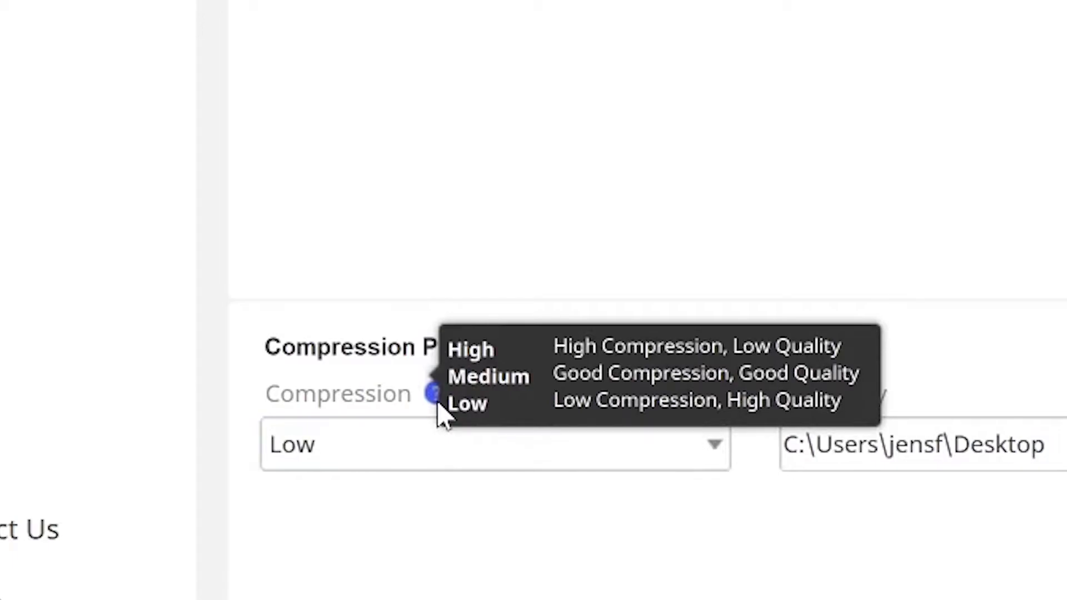
left_click(431, 457)
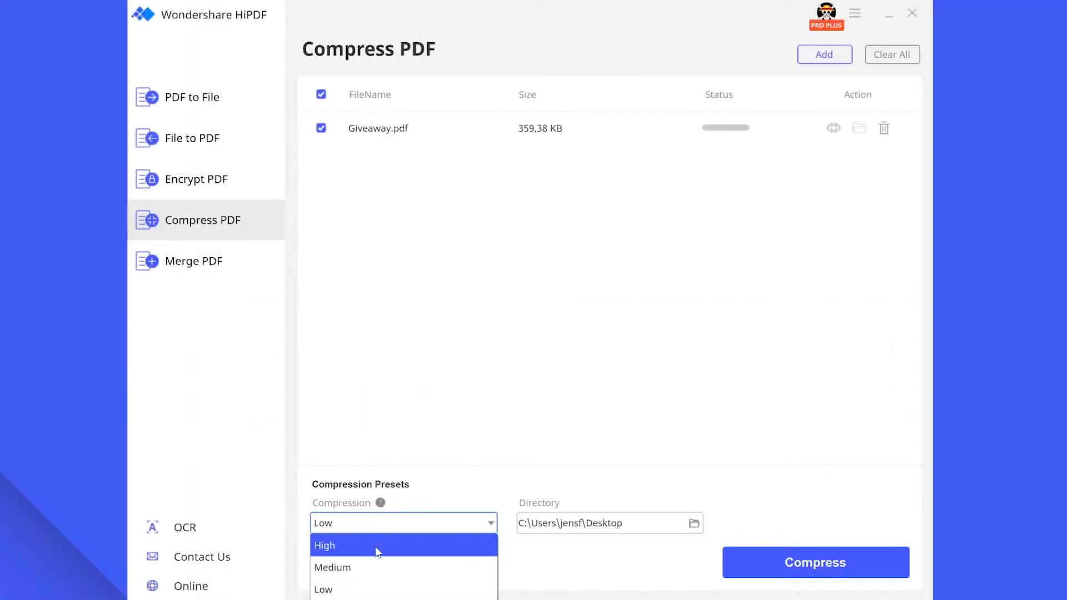
left_click(378, 548)
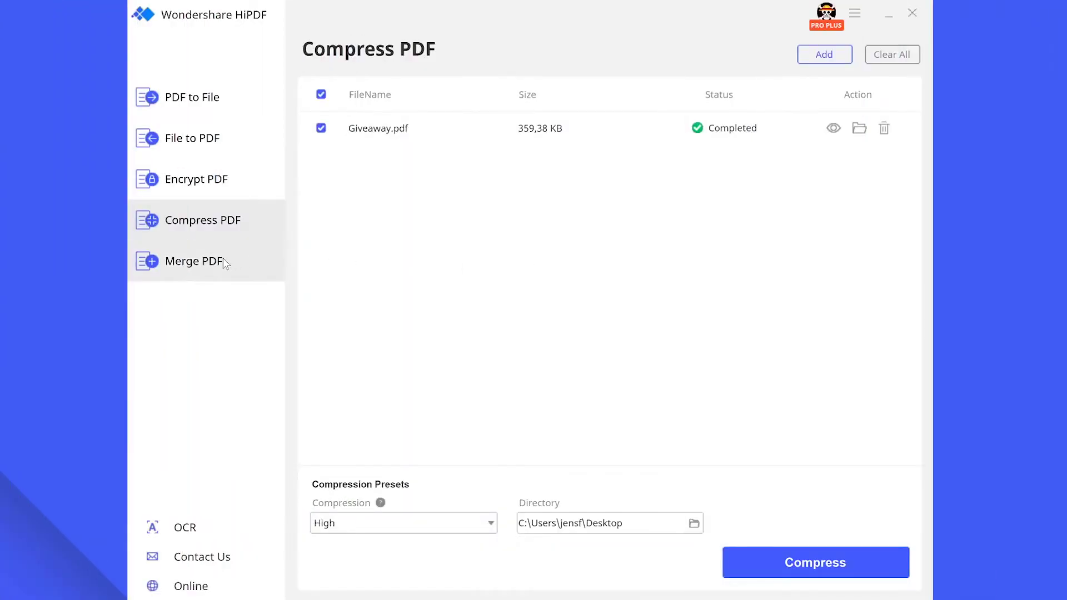
left_click(222, 260)
Step: Merge Giveaway.pdf with the transfer confirmation PDF and preview the merged pages
left_click_drag(129, 245, 590, 266)
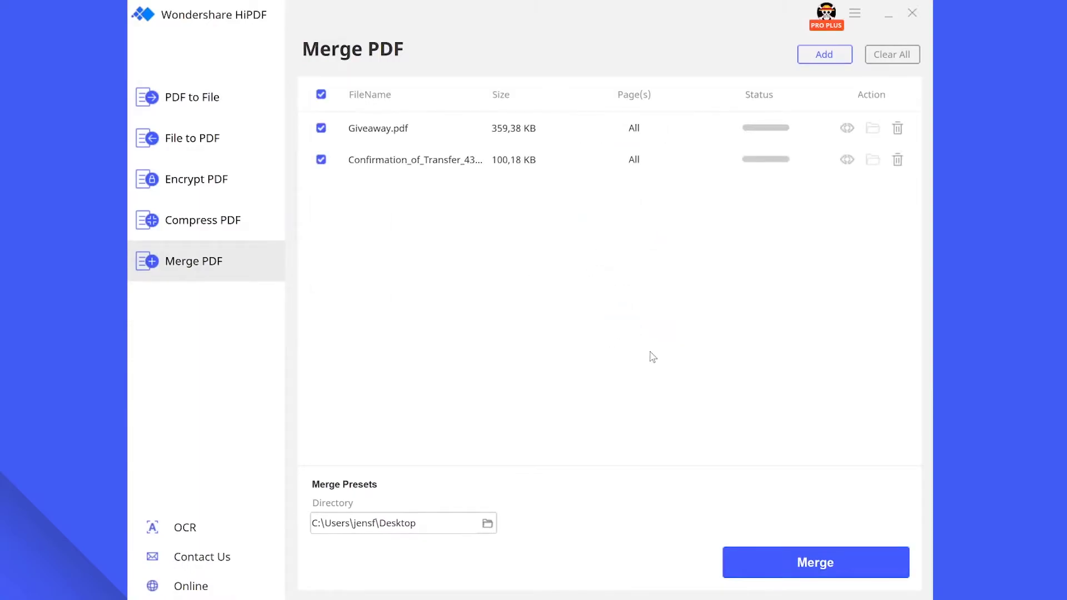
left_click(805, 565)
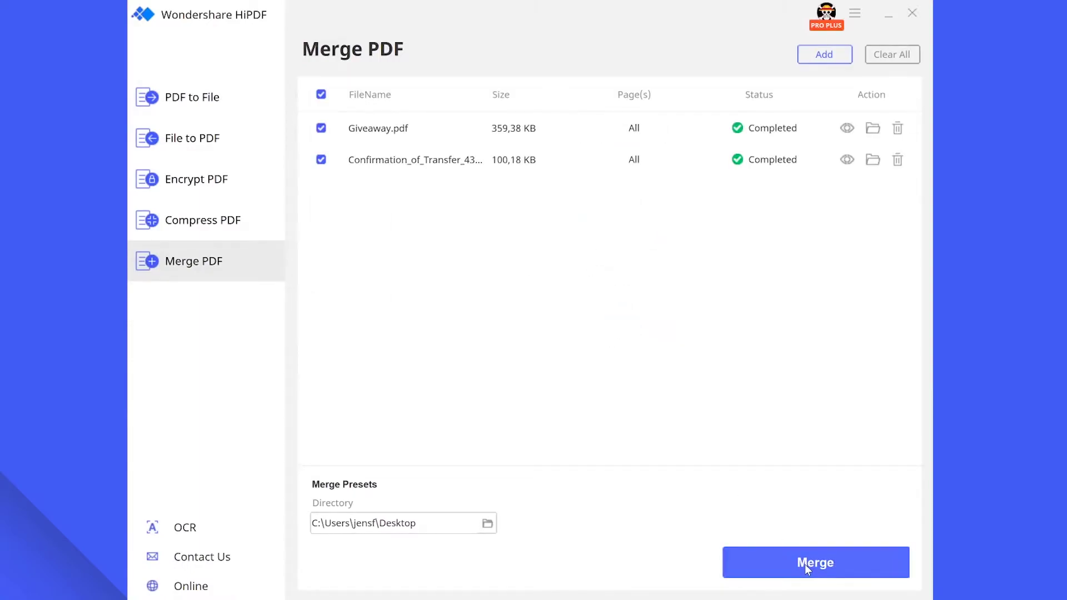
left_click(845, 129)
scroll(662, 240, "down", 9)
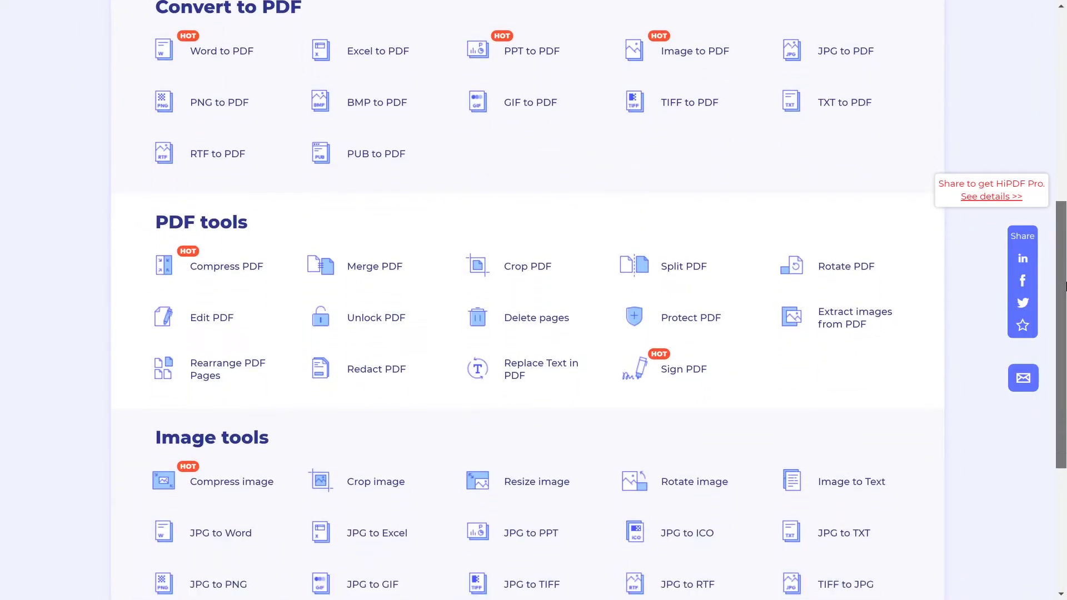
Step: Scroll the online tools list to review Convert to PDF, PDF tools and Image tools
left_click_drag(1065, 286, 1066, 351)
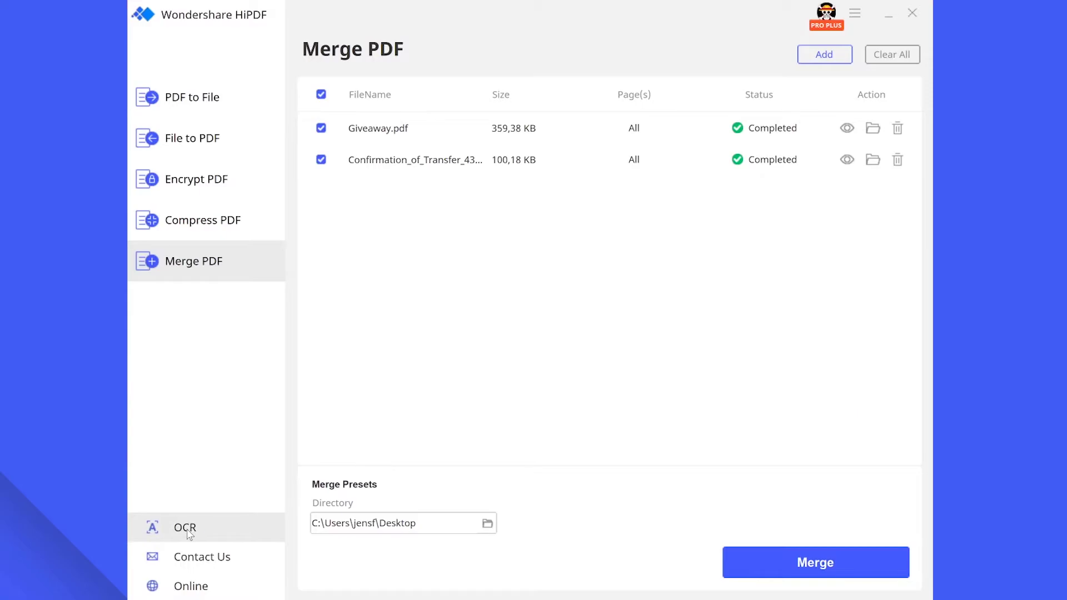
Step: Run online OCR on dfgh.png to produce an English-text docx document
left_click(188, 531)
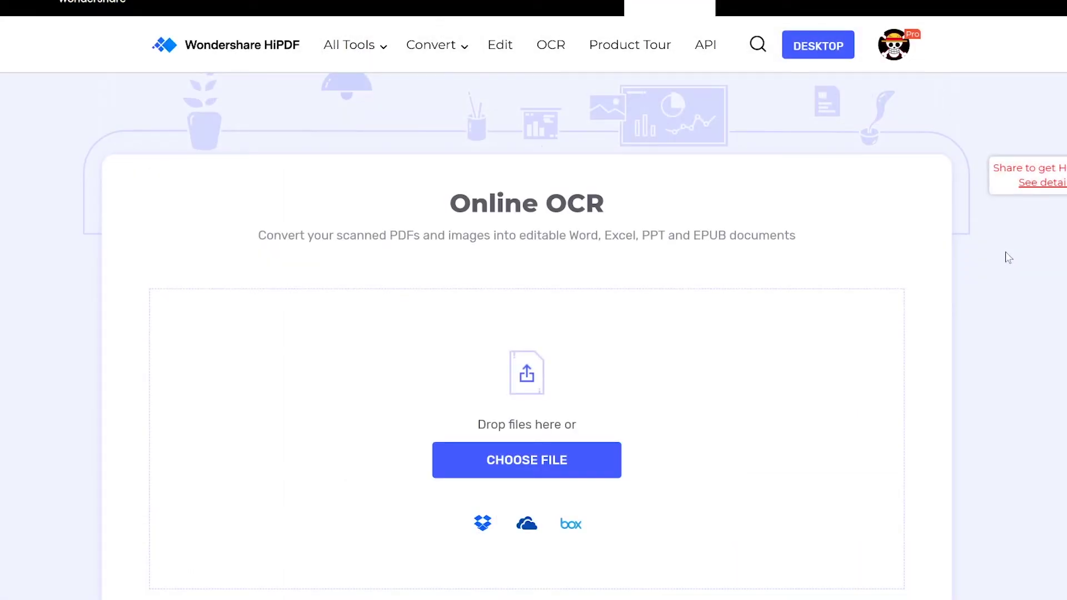
scroll(1008, 257, "down", 2)
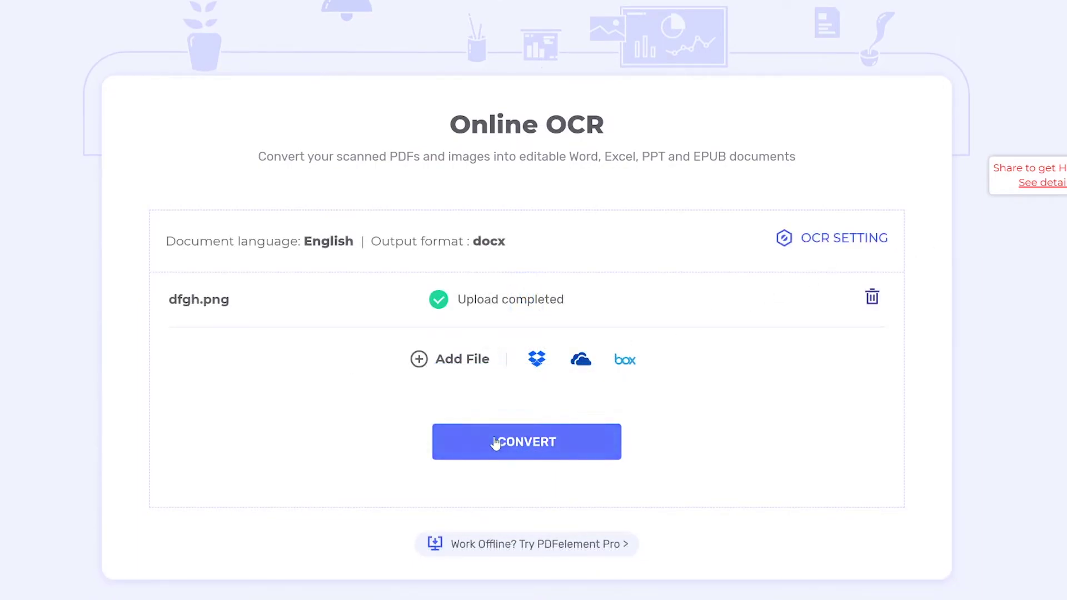
left_click(496, 441)
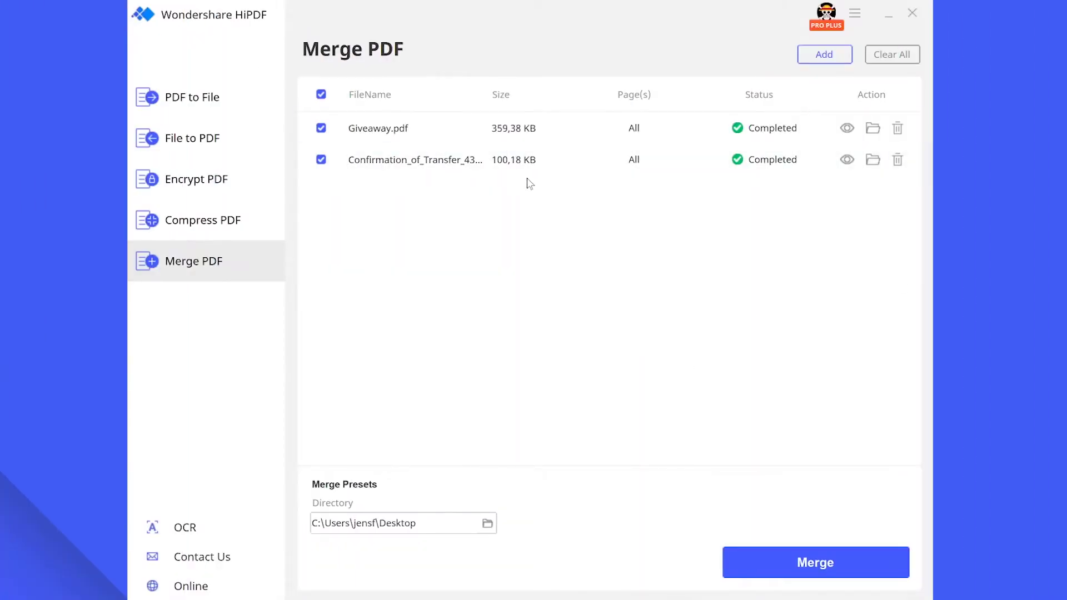
Step: Open the Contact Us form and start typing a message to support
left_click(201, 558)
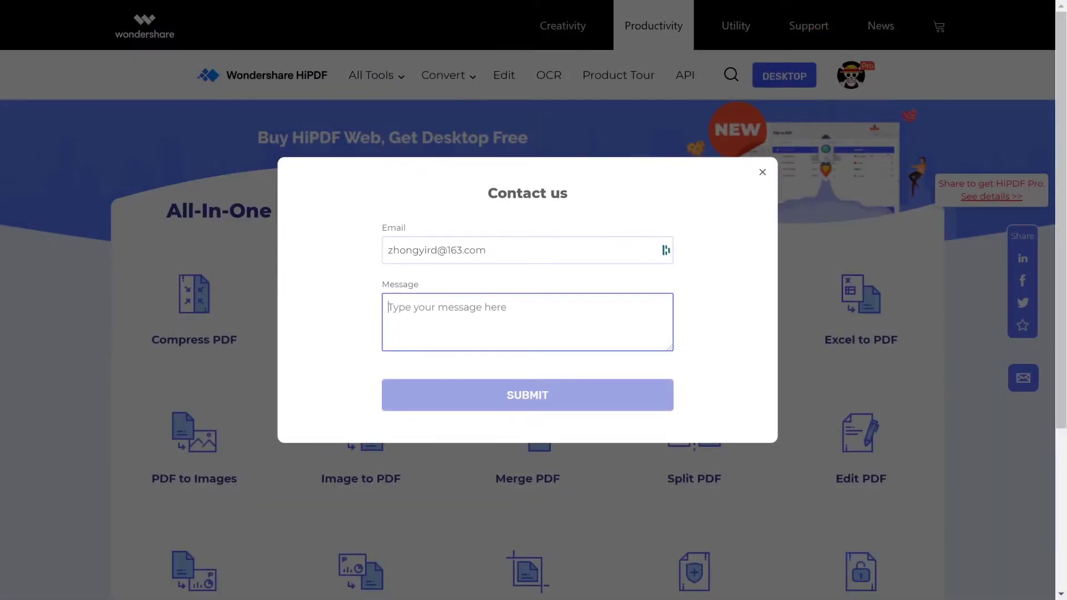
type("I")
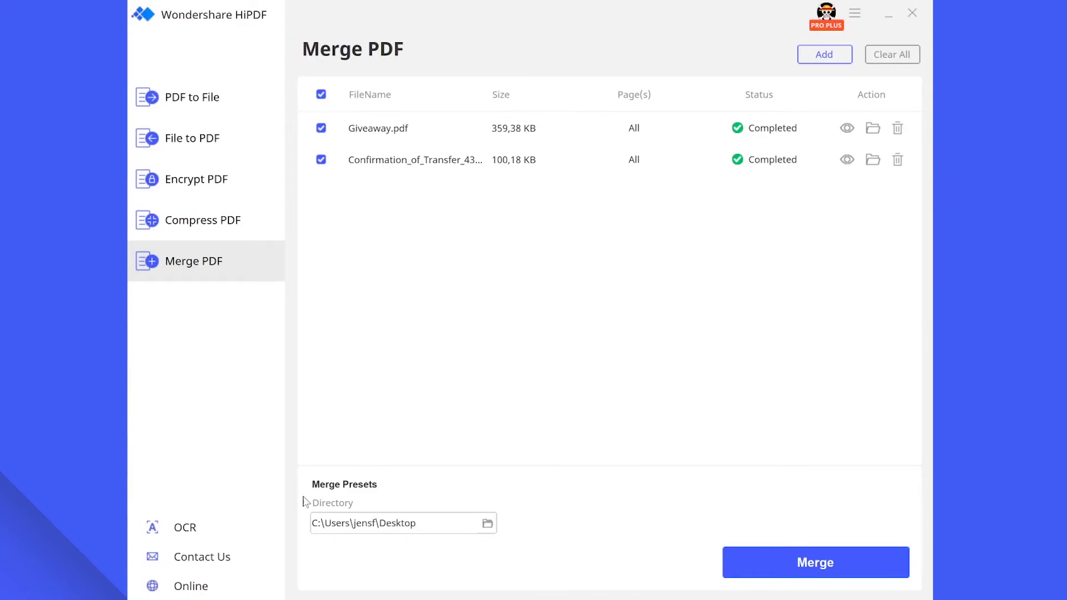
Step: Open the Crop PDF tool from the HiPDF website's All Tools menu
left_click(191, 587)
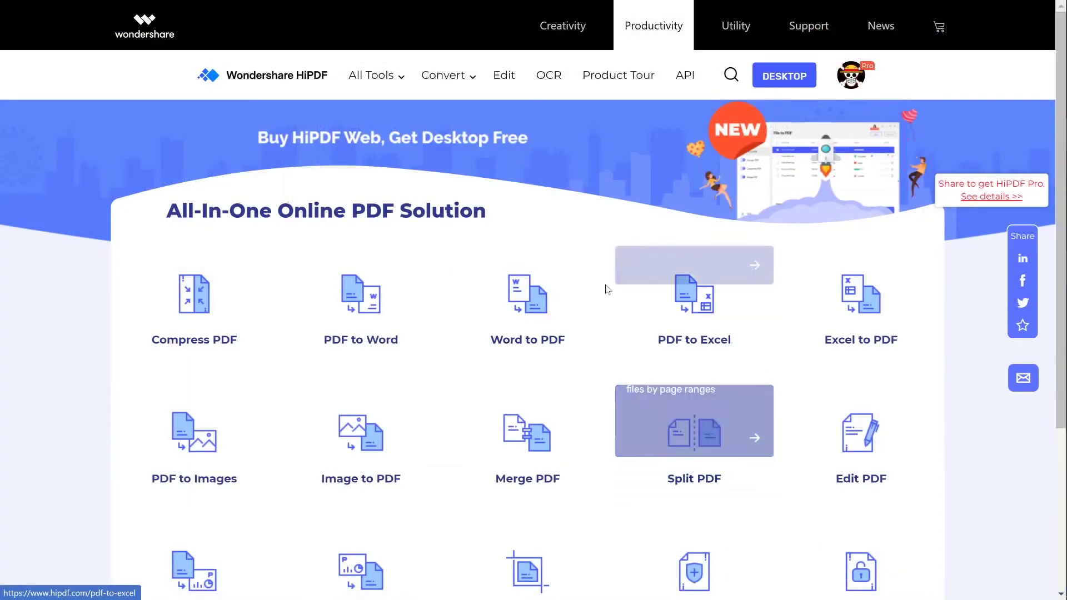
mouse_move(455, 69)
mouse_move(383, 83)
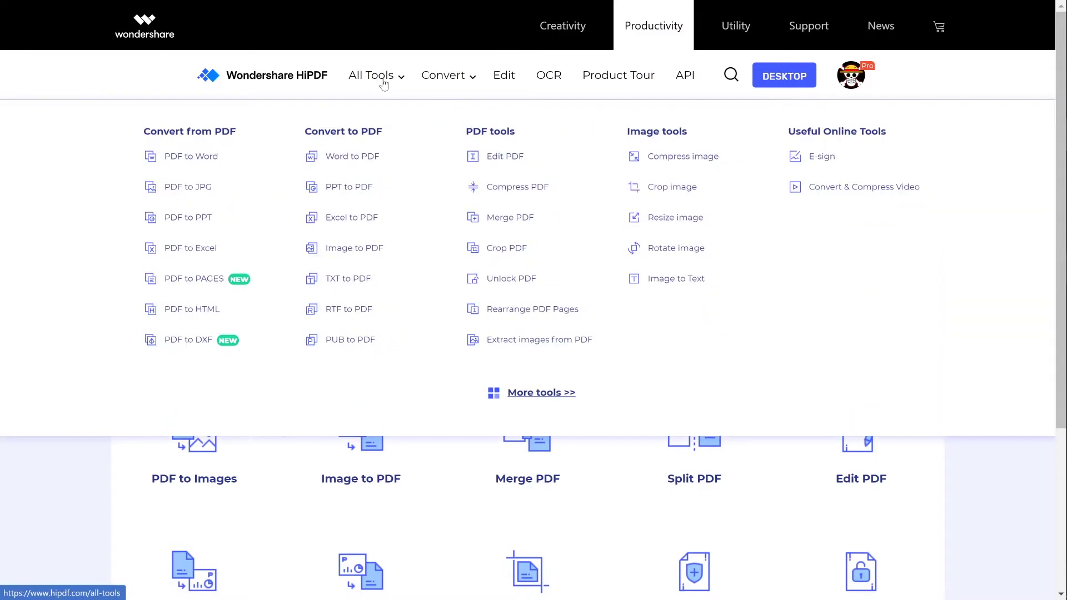
left_click(506, 249)
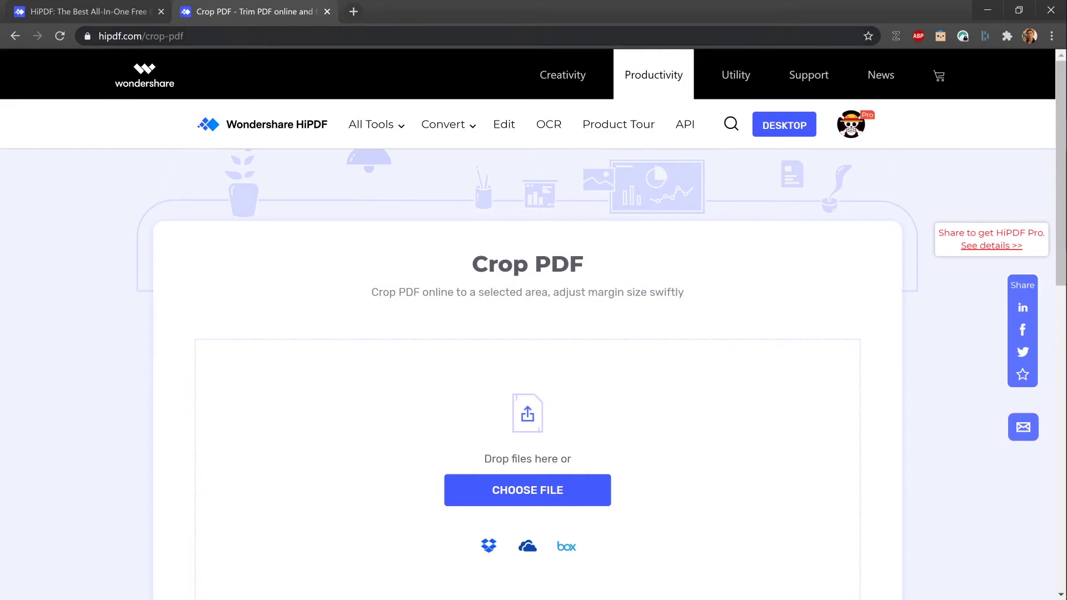
Step: Load the hipdf.com/pricing page from the address bar
key("ctrl+l")
type("hipdf")
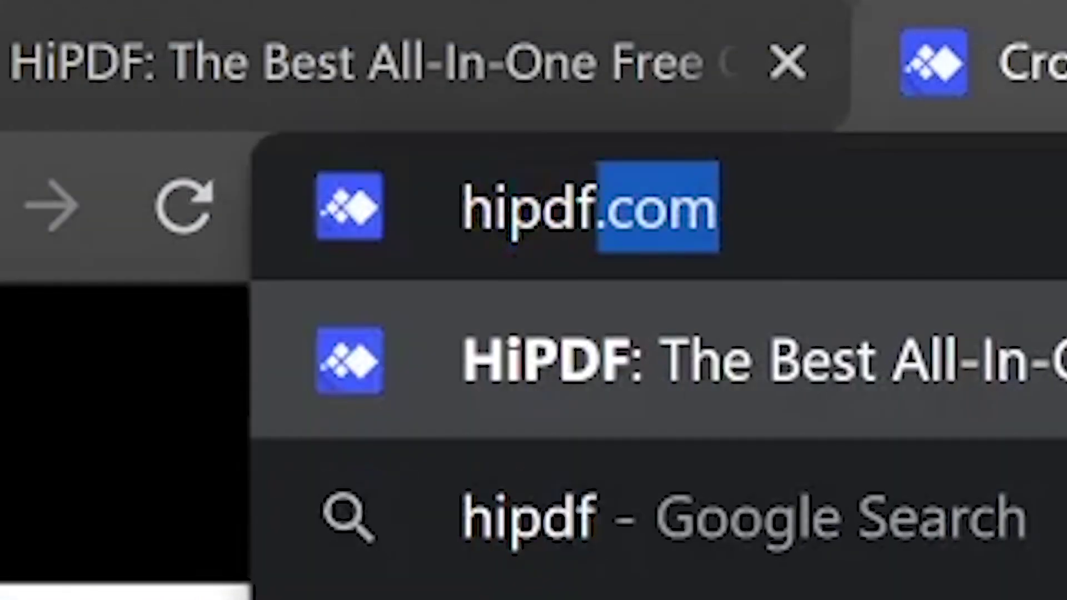
type(".com/pri")
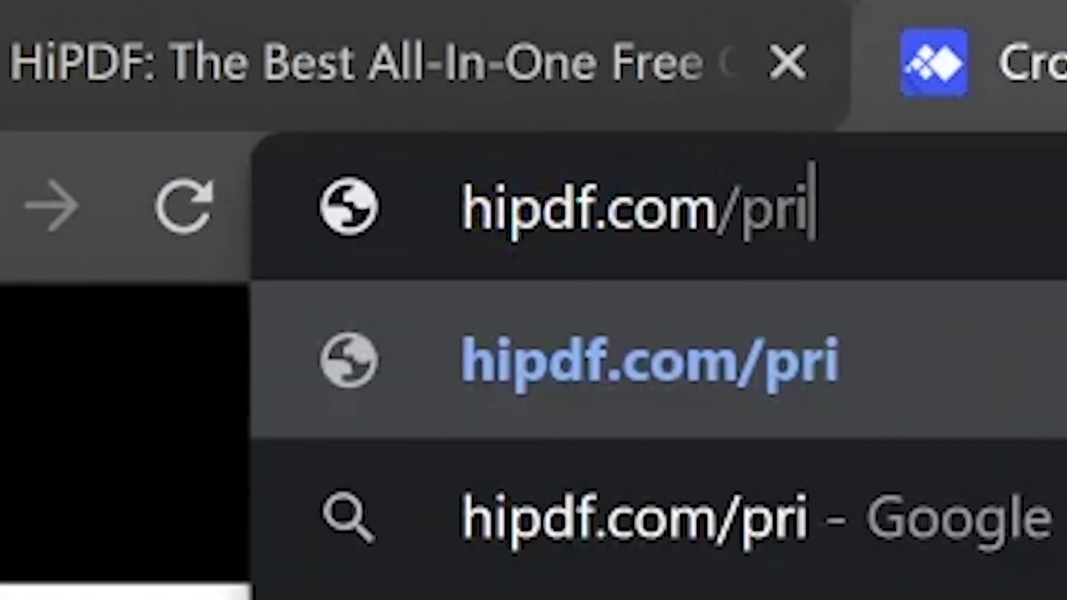
type("cing")
key("Return")
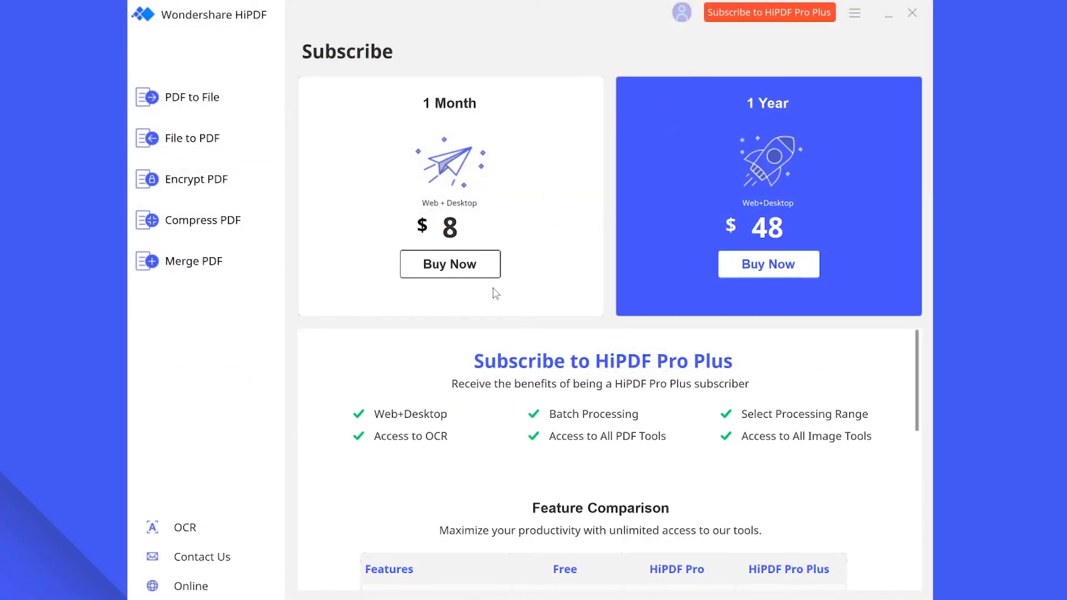
scroll(798, 389, "down", 3)
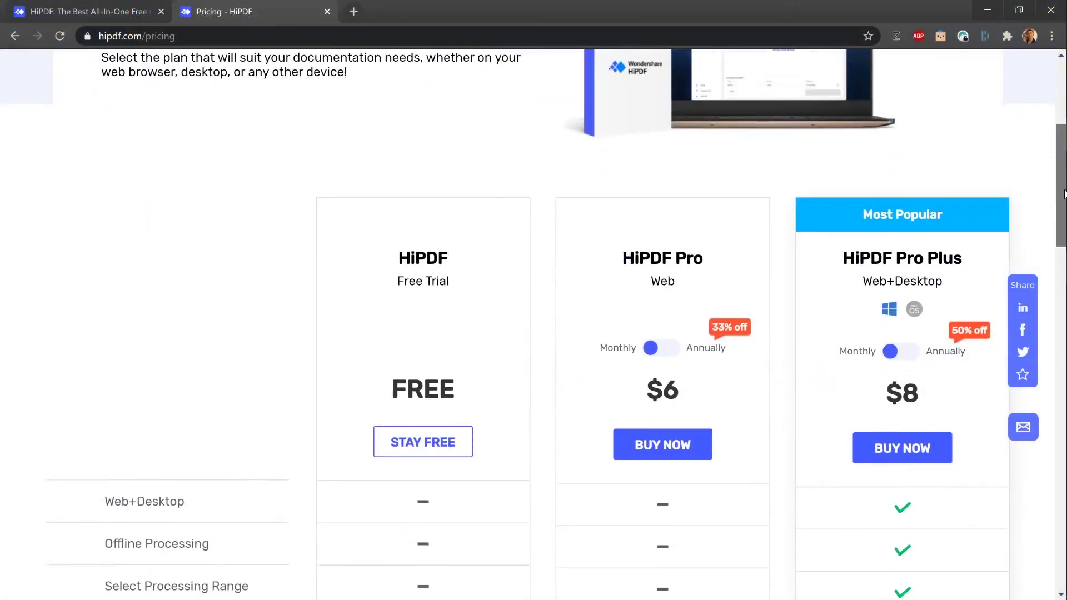
scroll(987, 190, "down", 1)
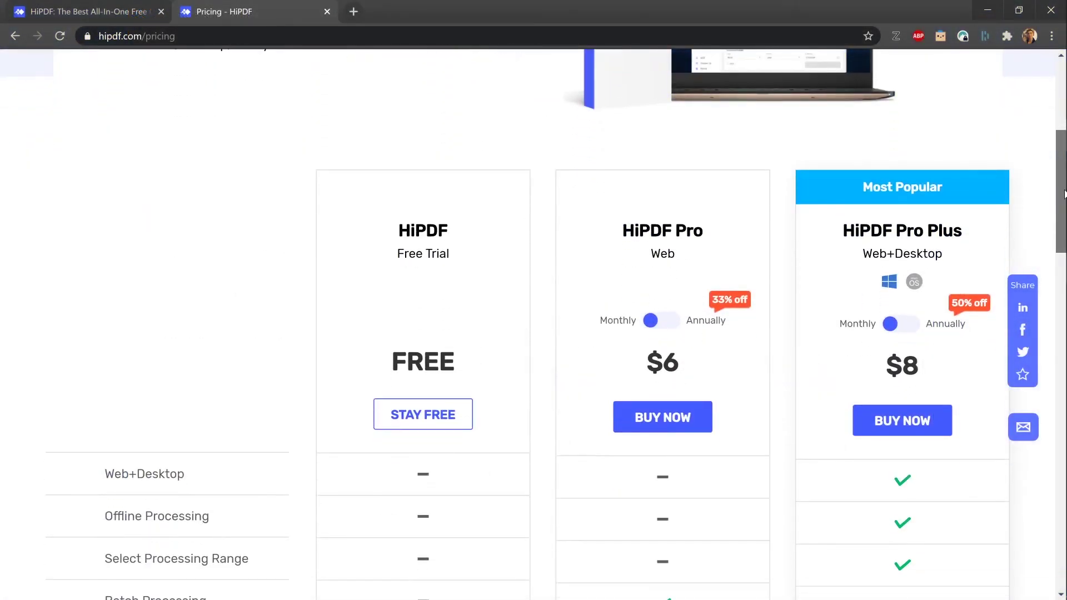